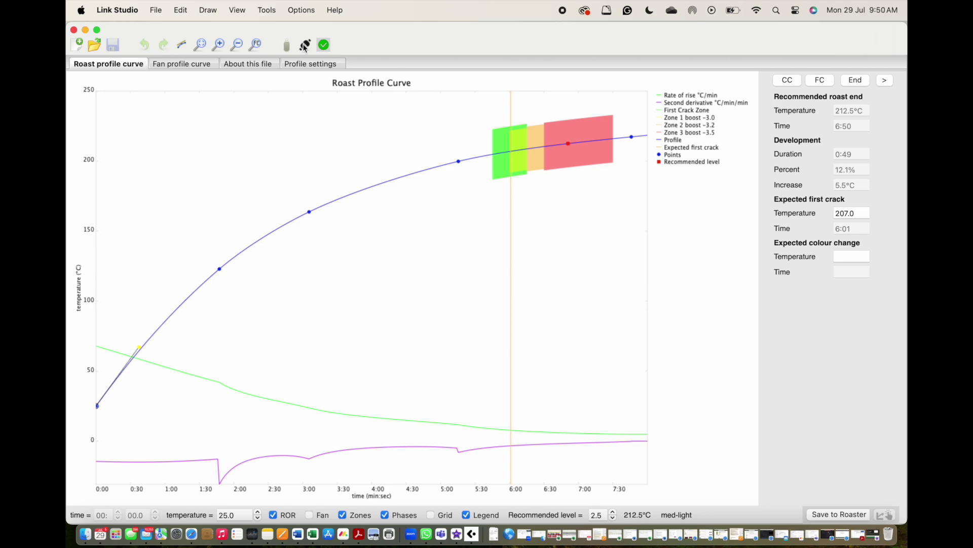
- Show the list of roast logs saved on the connected roaster
click(306, 45)
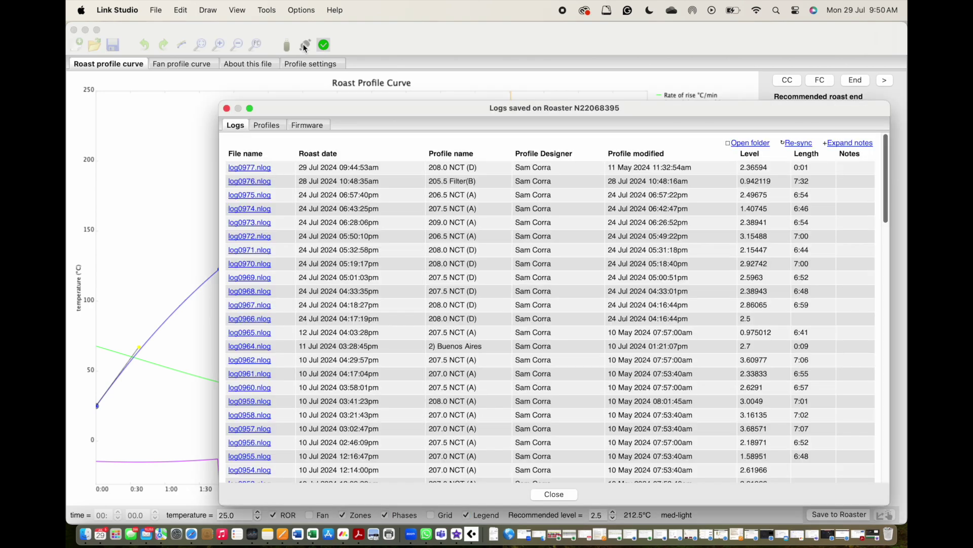
- Review the roaster's Firmware page in the logs dialog before returning to the profile curve
click(308, 125)
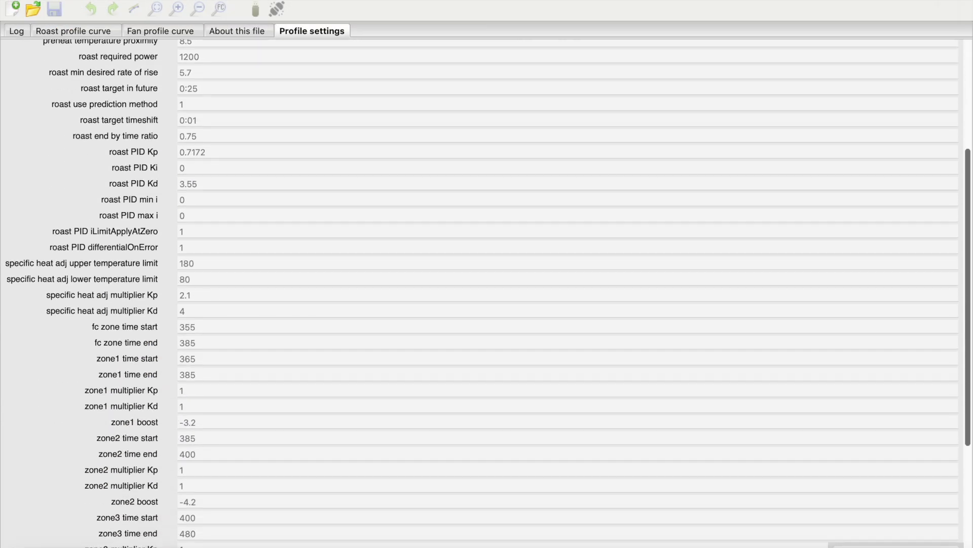
scroll(208, 290, down, 5)
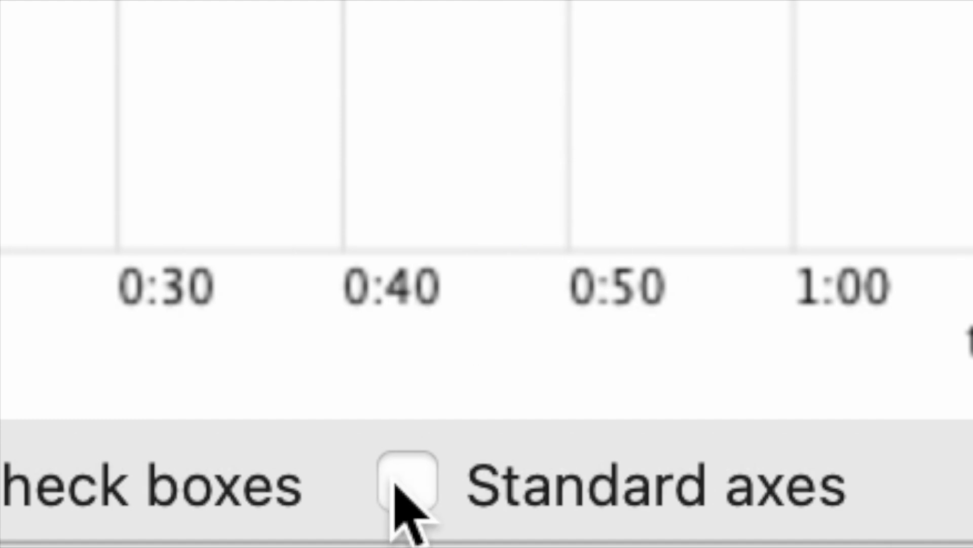
click(410, 481)
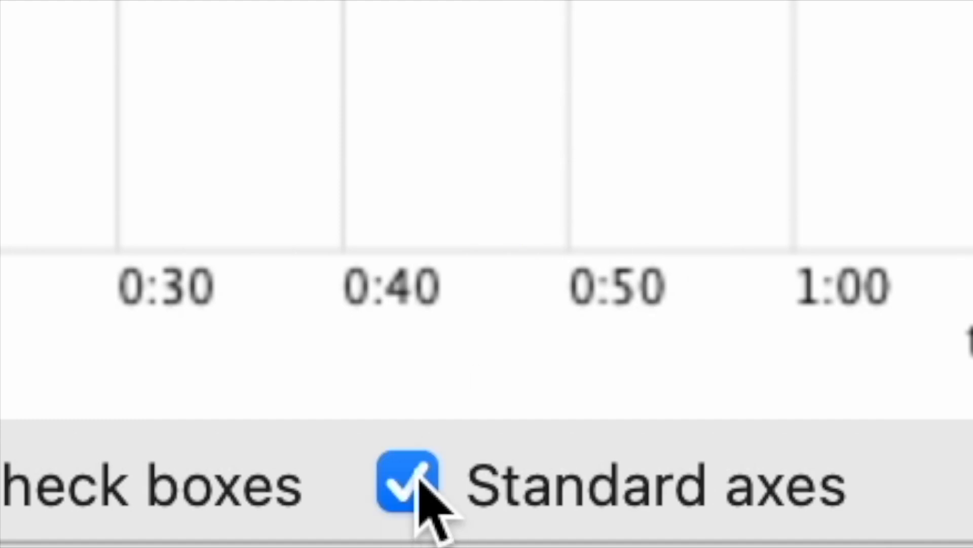
click(411, 480)
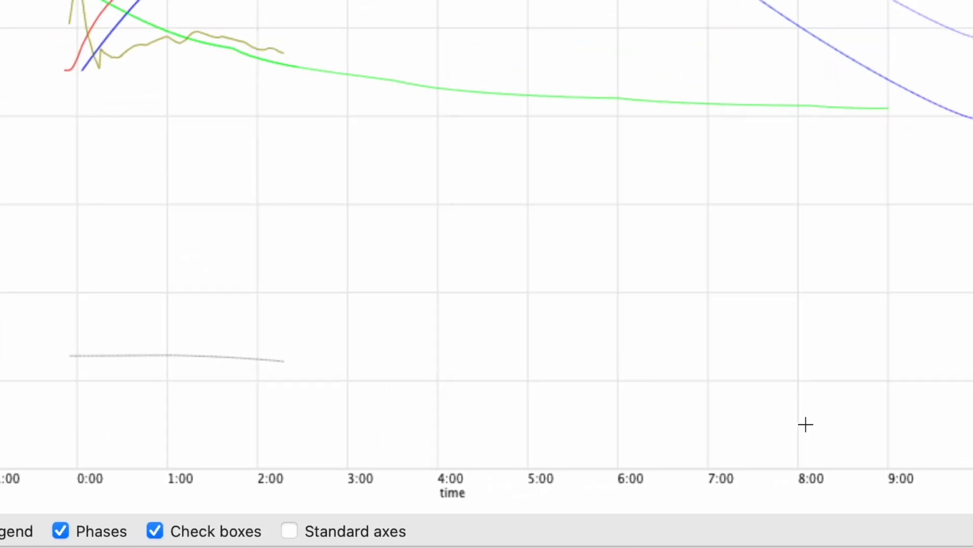